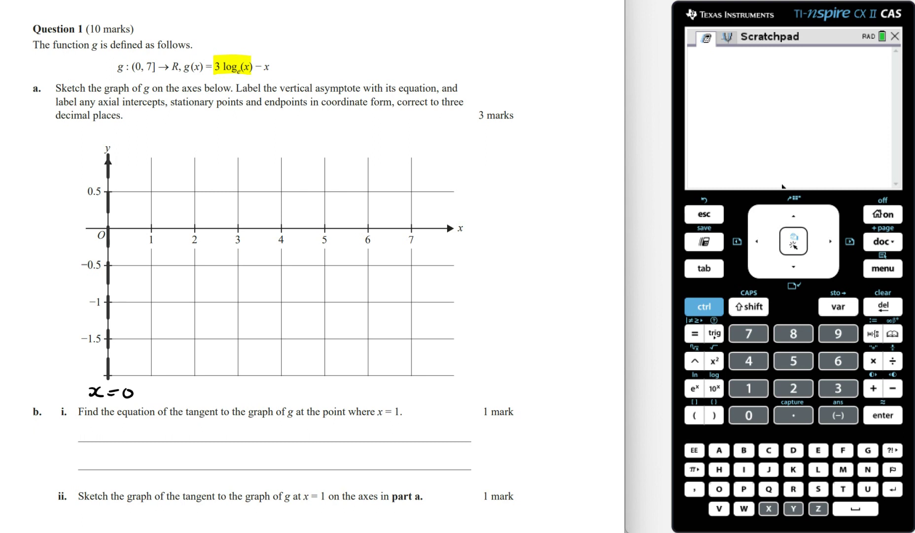
Step: Define g(x):=3ln(x)−x restricted to 0<x≤7 on the Calculator page
type("g(x)")
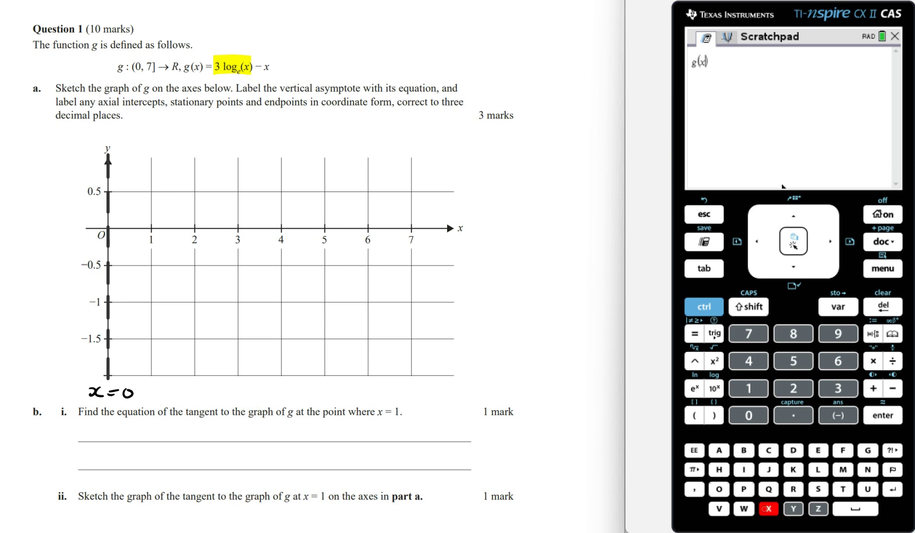
type(":=")
type("3ln(x)−x|0<x≤7")
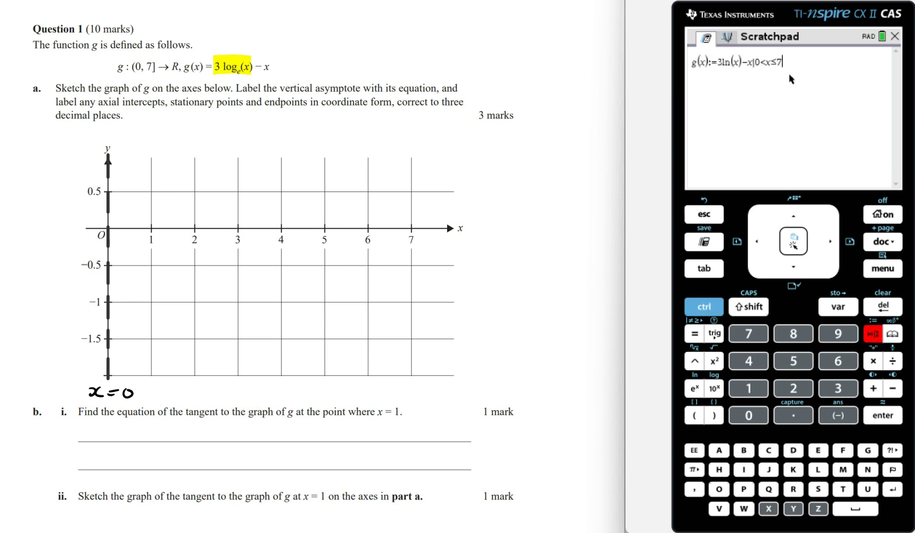
key("Return")
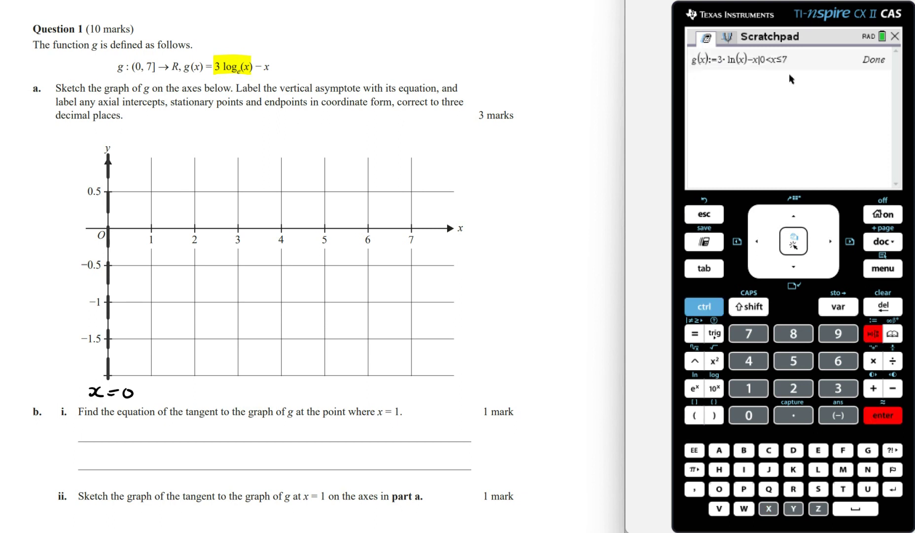
Step: Plot f1(x)=g(x) on the Scratchpad graph page
key("ctrl+Right")
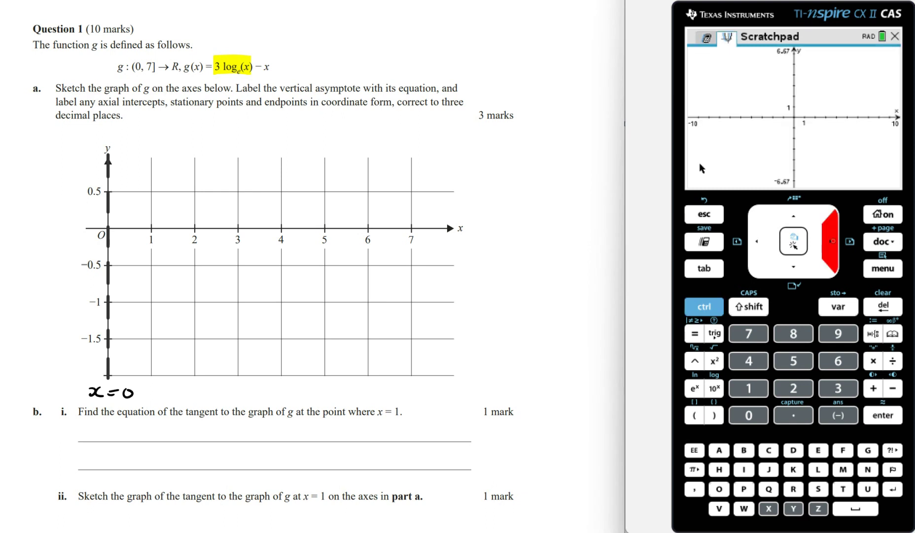
key("ctrl+m")
key("3")
type("1(x)=")
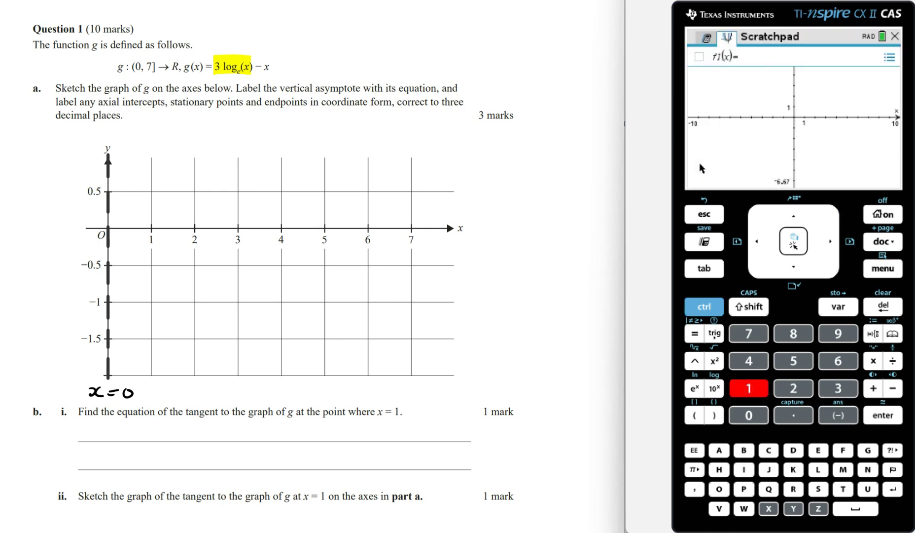
type("g(x)")
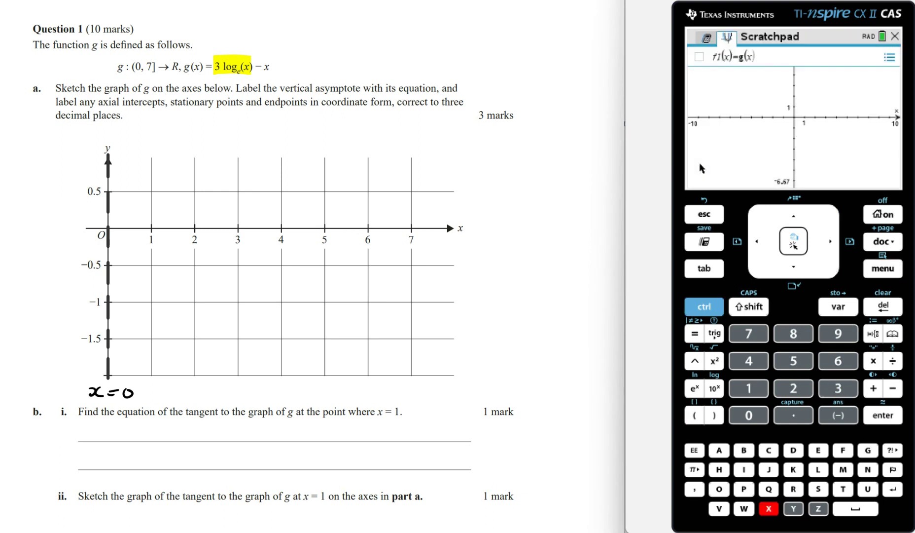
key("Return")
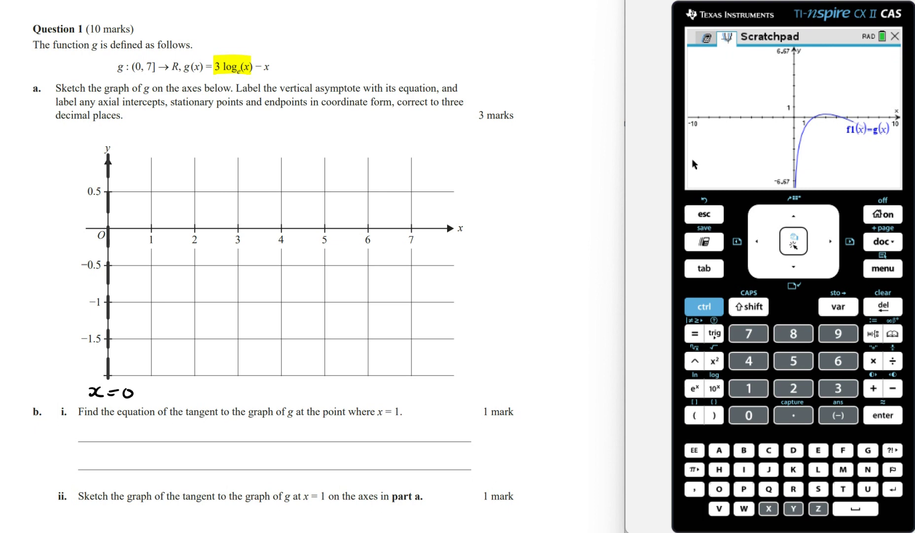
key("ctrl+m")
Step: Set the graph window to XMin 0, YMin −2 and YMax 1, keeping x up to 10
type("41")
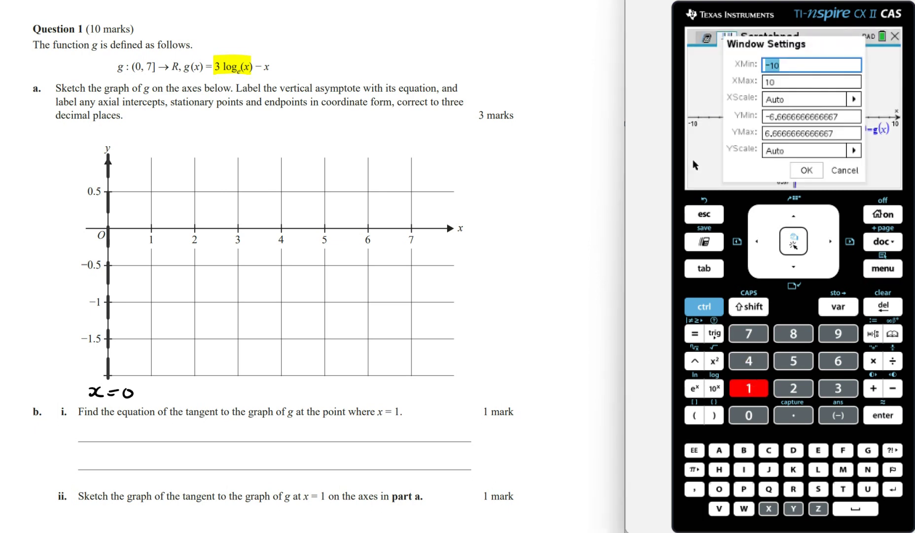
type("0")
key("Tab")
key("Tab")
key("Tab")
type("-2")
key("Tab")
type("1")
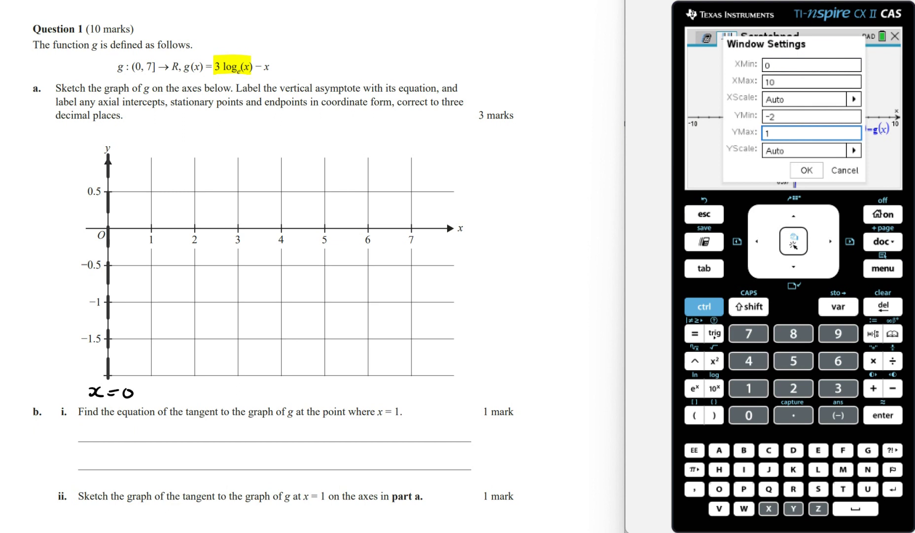
left_click(805, 170)
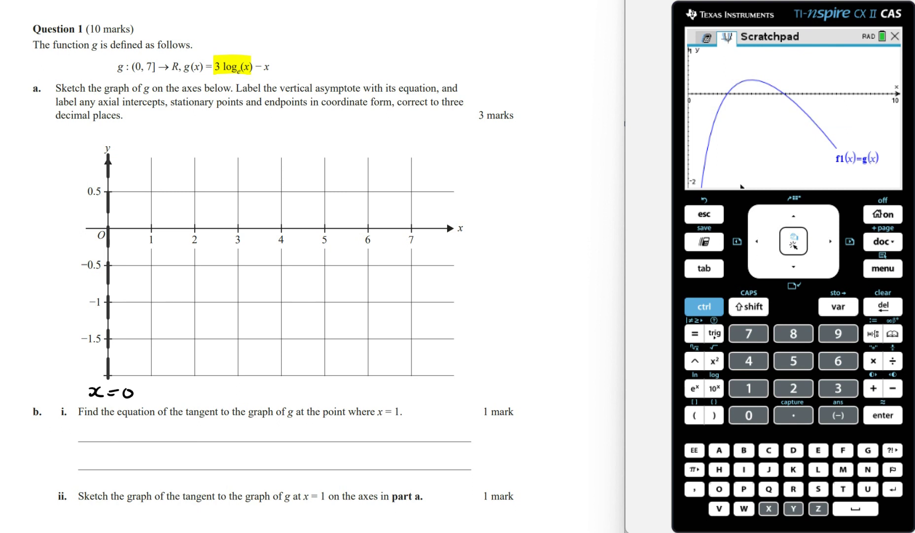
Step: Find g's first zero near x≈1.86 using lower and upper bounds on the graph
key("ctrl+m")
key("Down")
key("Down")
key("Down")
key("Down")
key("Down")
key("Right")
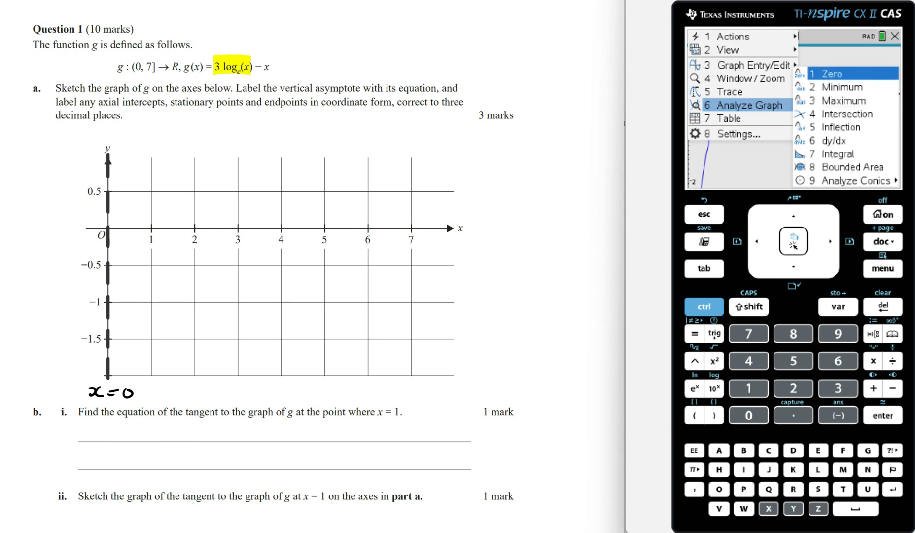
key("Return")
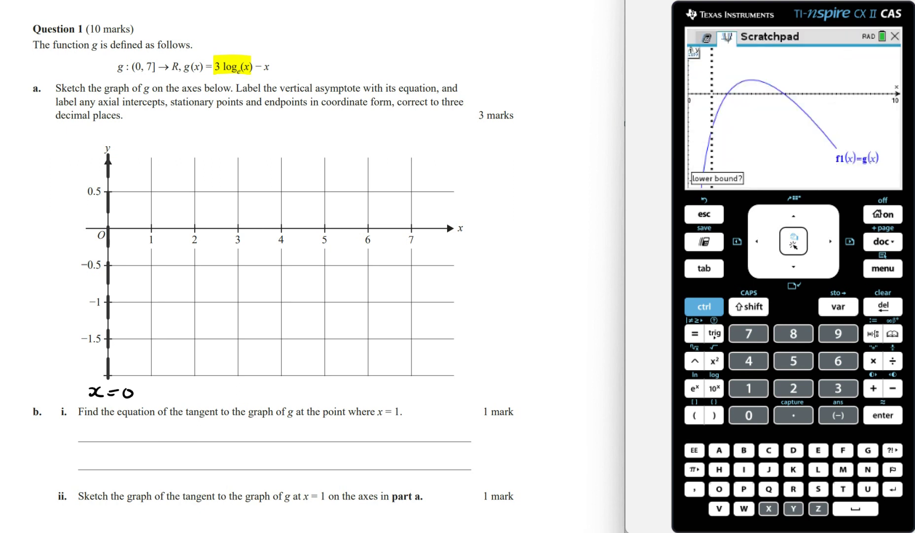
left_click(709, 143)
left_click(748, 168)
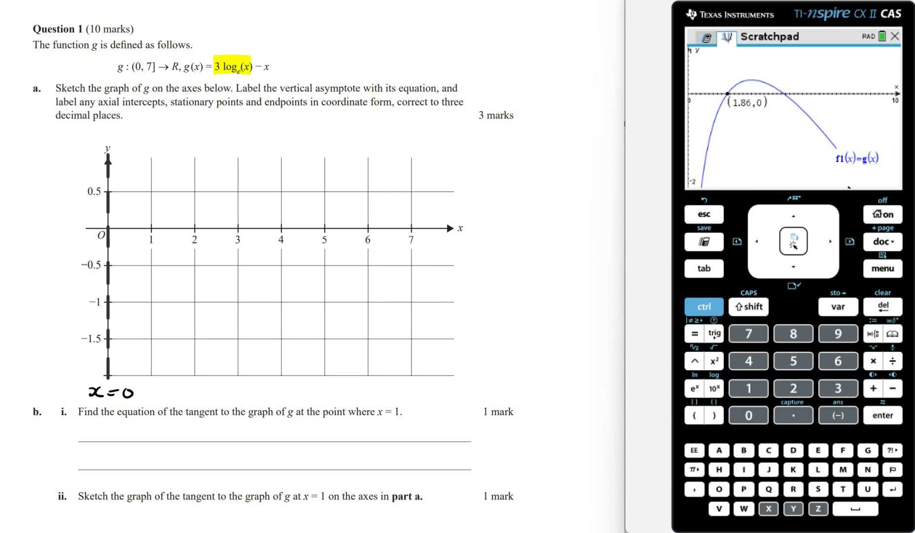
Step: Change the graph's display digits to Float 4, showing the intercept as (1.857, 0)
key("ctrl+m")
key("8")
key("Right")
key("Down")
key("Return")
key("Return")
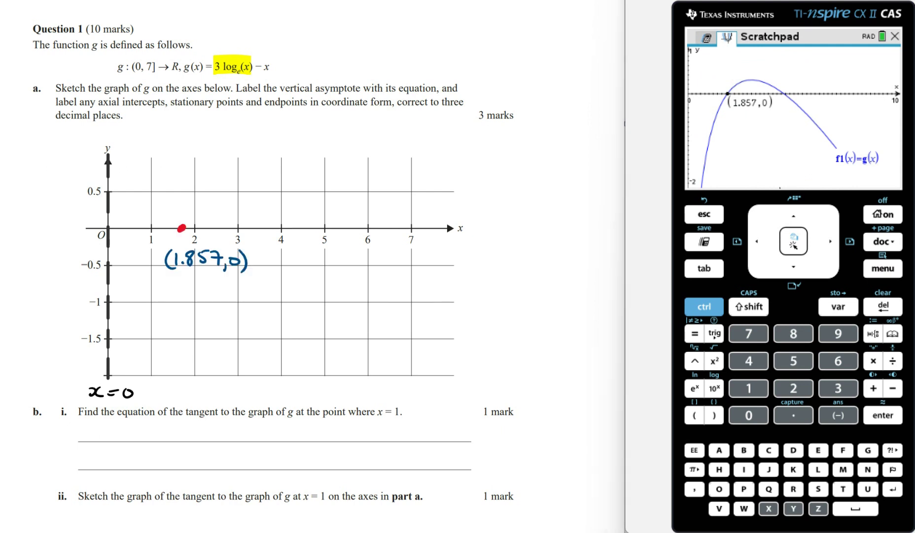
Step: Find g's second zero at (4.536, 0) with Analyze Graph Zero
left_click(877, 270)
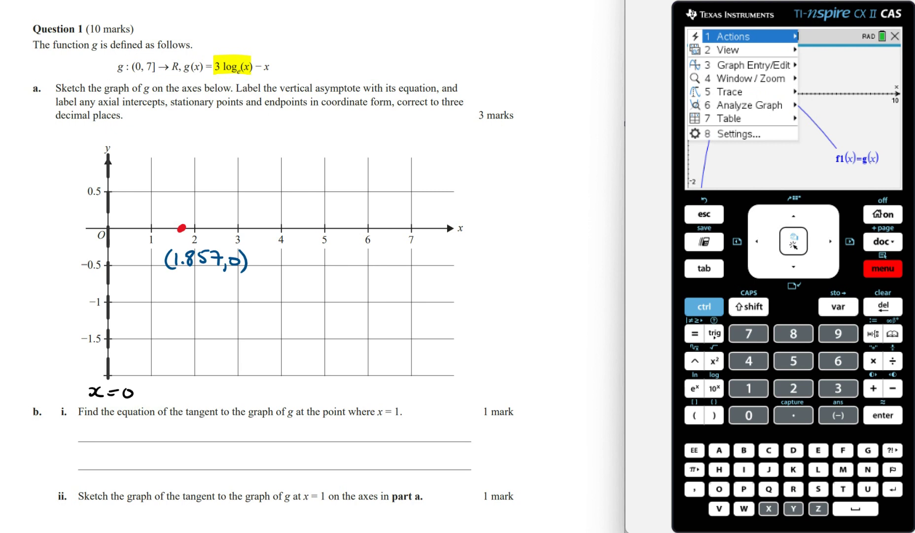
key("6")
key("1")
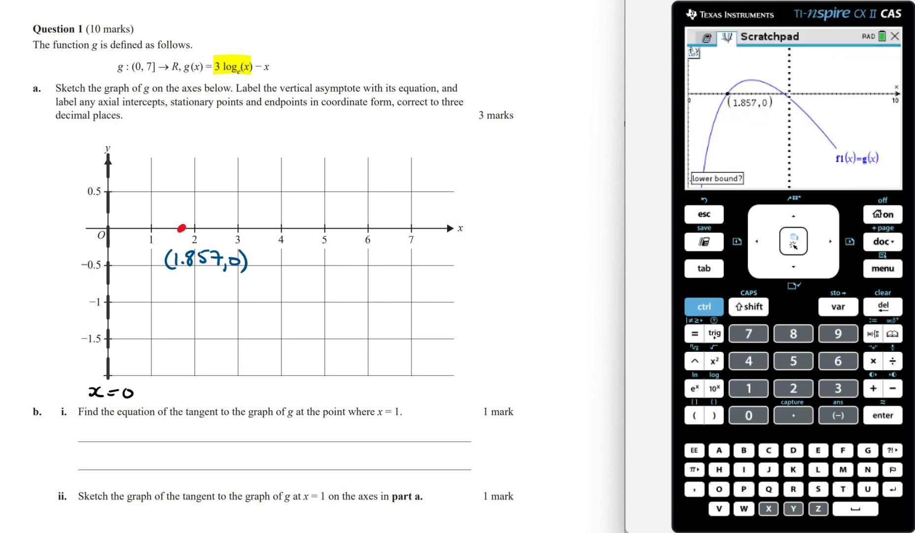
left_click(774, 170)
left_click(813, 175)
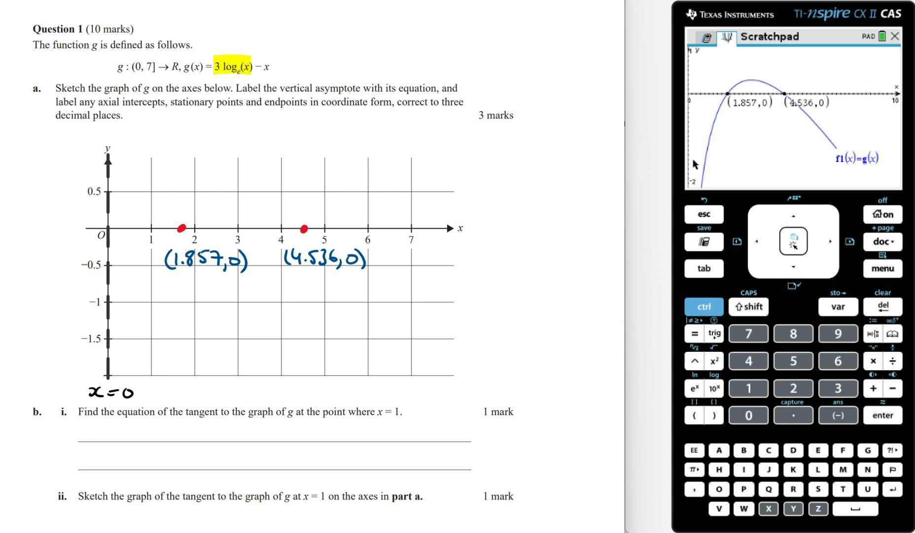
Step: Find the curve's maximum at (3, 0.2958) with Analyze Graph Maximum
left_click(883, 268)
key("6")
key("Down")
key("Down")
key("Return")
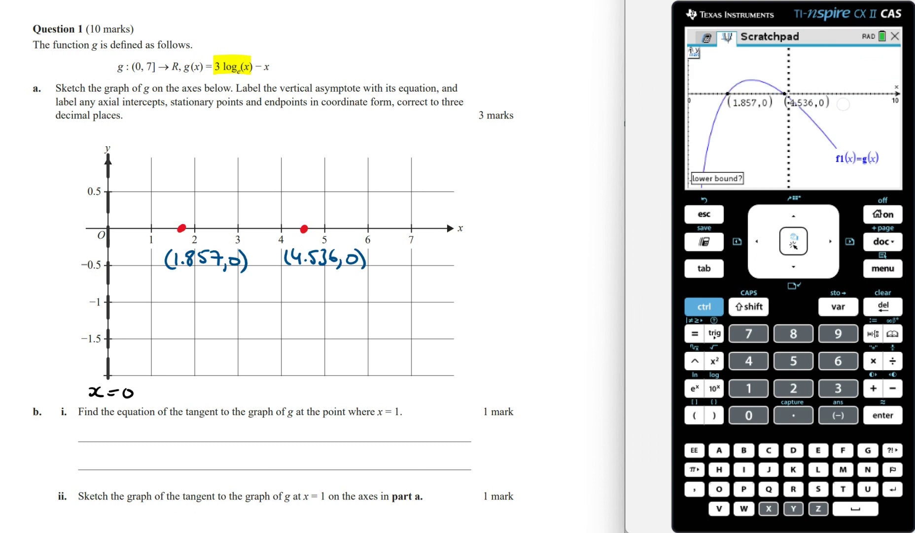
left_click(739, 118)
left_click(775, 125)
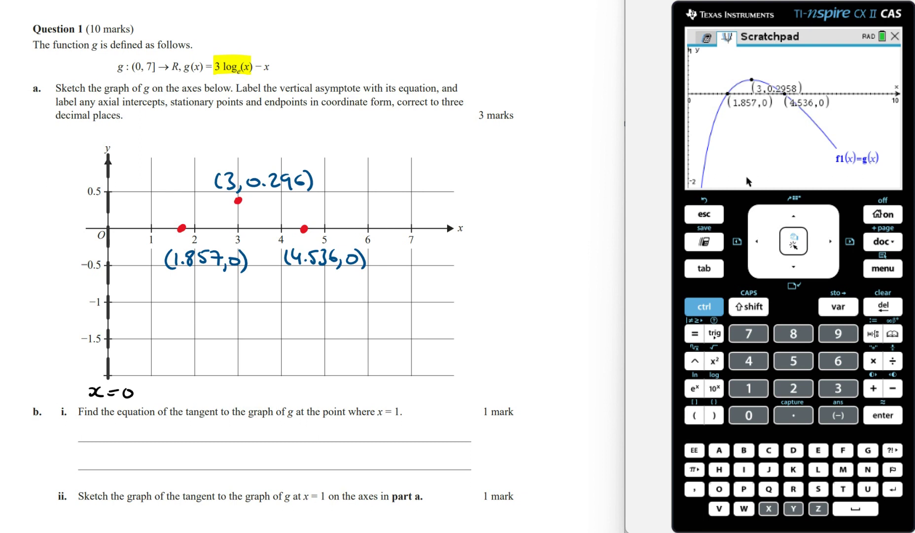
Step: Evaluate g(7) on the Calculator, exactly as 3·ln(7)−7 and as −1.16227
key("ctrl+Left")
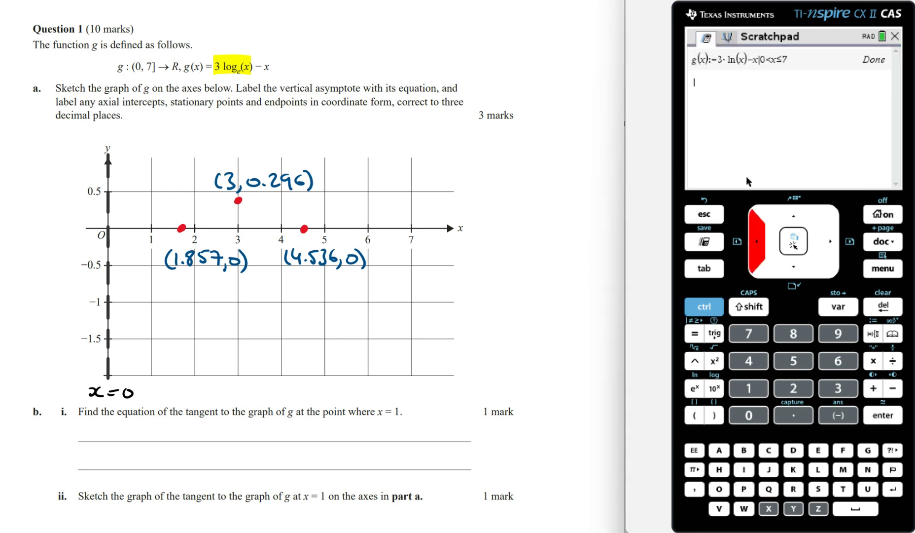
type("g(7)")
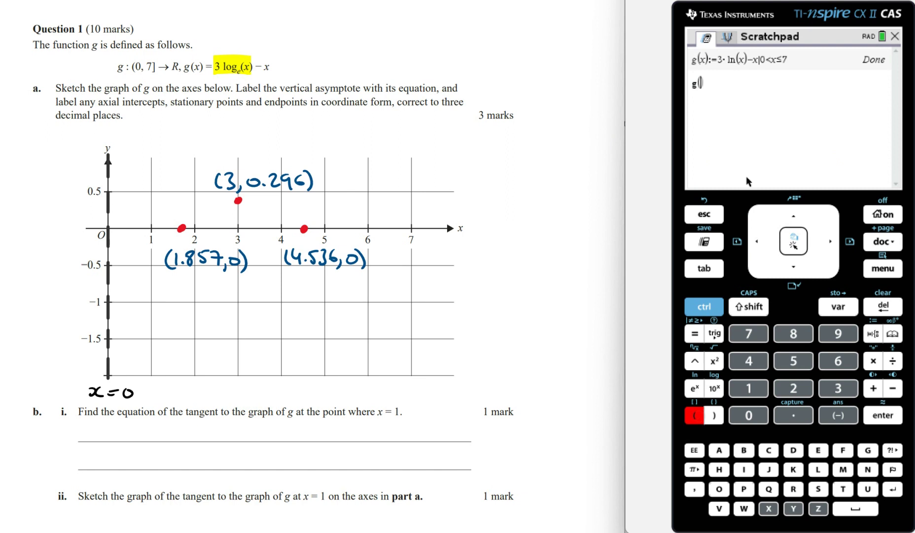
key("Return")
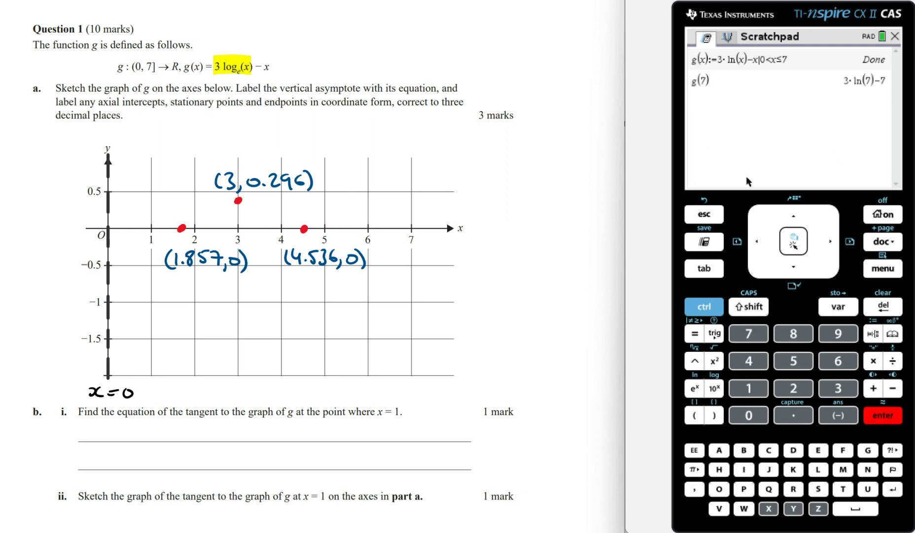
key("ctrl+Return")
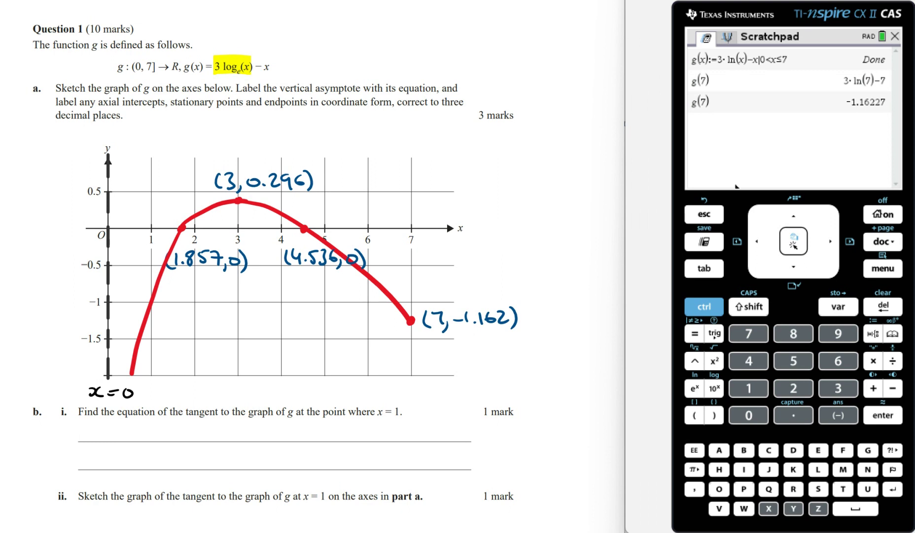
Step: Compute the tangent line of g at x=1, giving 2·x−3
key("ctrl+m")
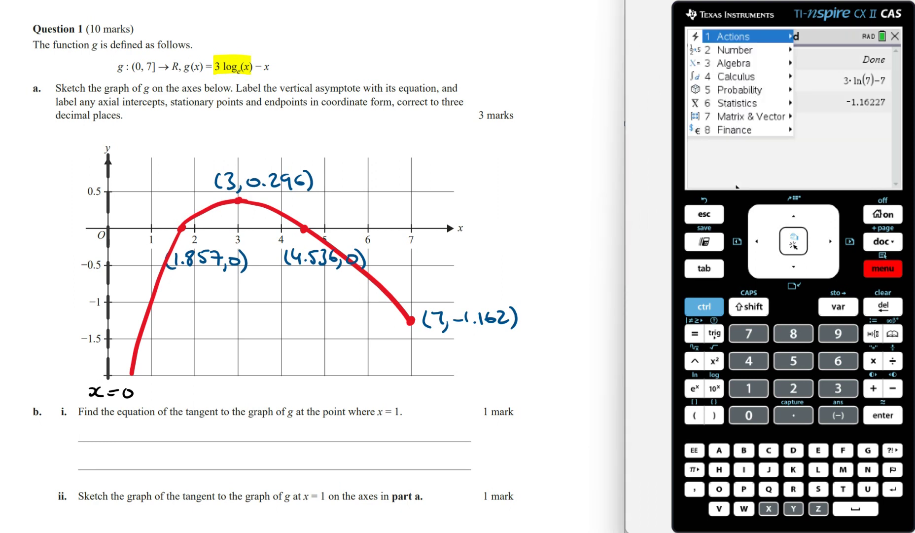
key("4")
key("9")
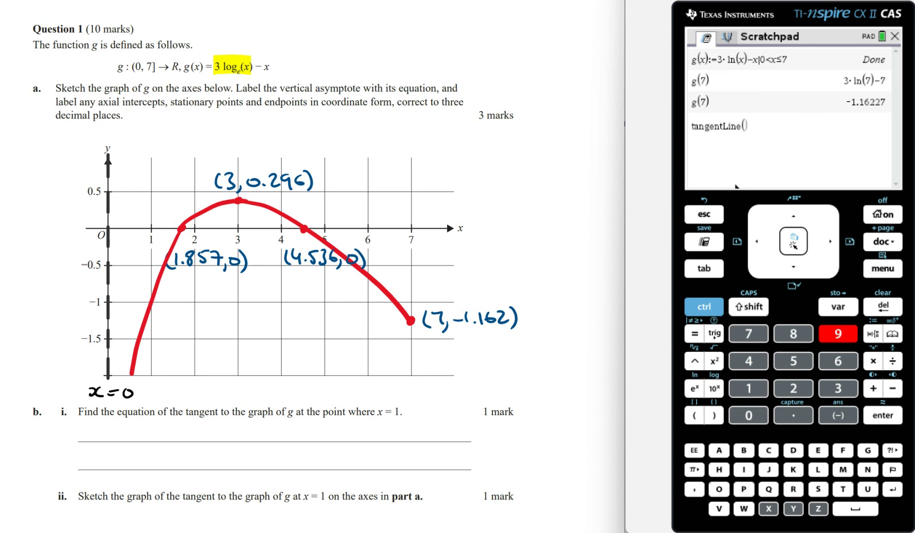
type("g(x),x,1")
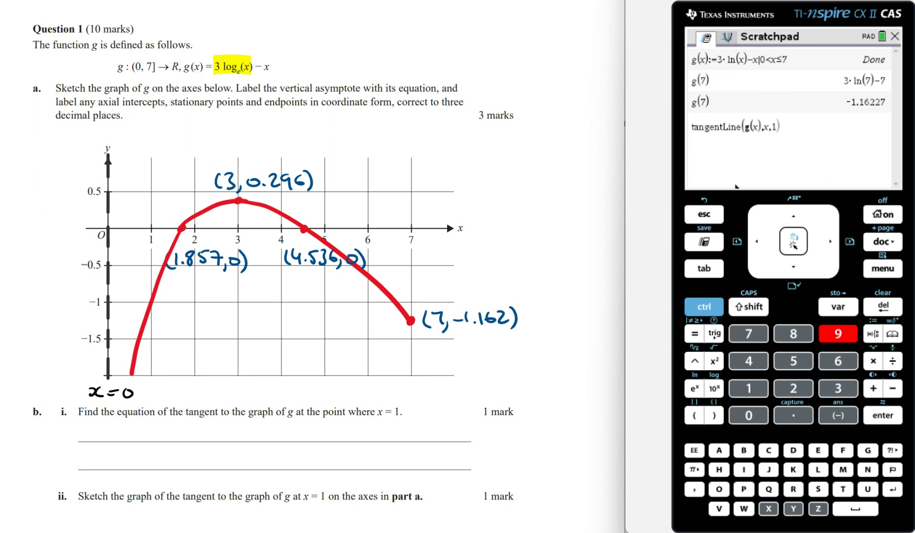
key("Return")
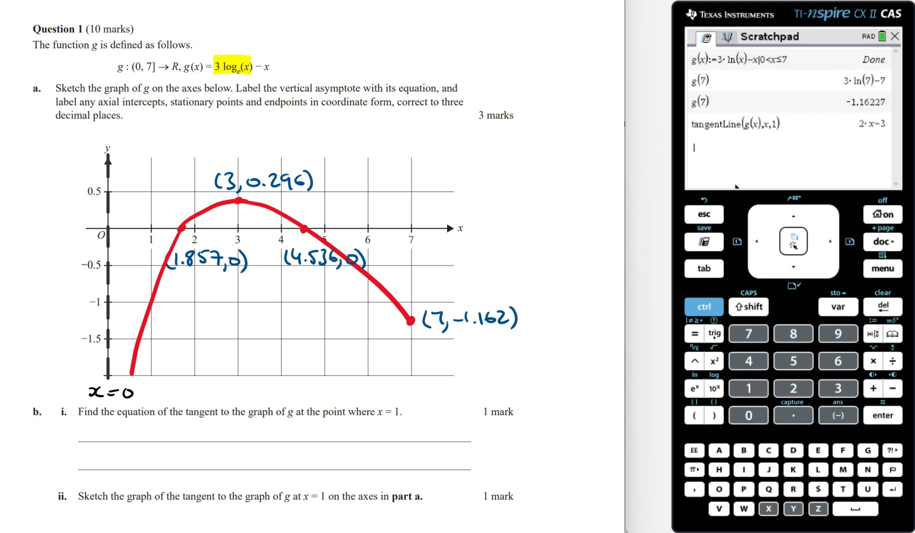
Step: Handwrite y=2x−3 on part b.i's answer line
mouse_move(164, 427)
left_mouse_down()
mouse_move(178, 441)
mouse_move(173, 458)
left_mouse_up()
left_click_drag(186, 434, 194, 433)
mouse_move(186, 440)
left_mouse_down()
mouse_move(219, 427)
mouse_move(227, 440)
left_mouse_up()
left_click_drag(231, 430, 236, 441)
left_click_drag(254, 433, 270, 444)
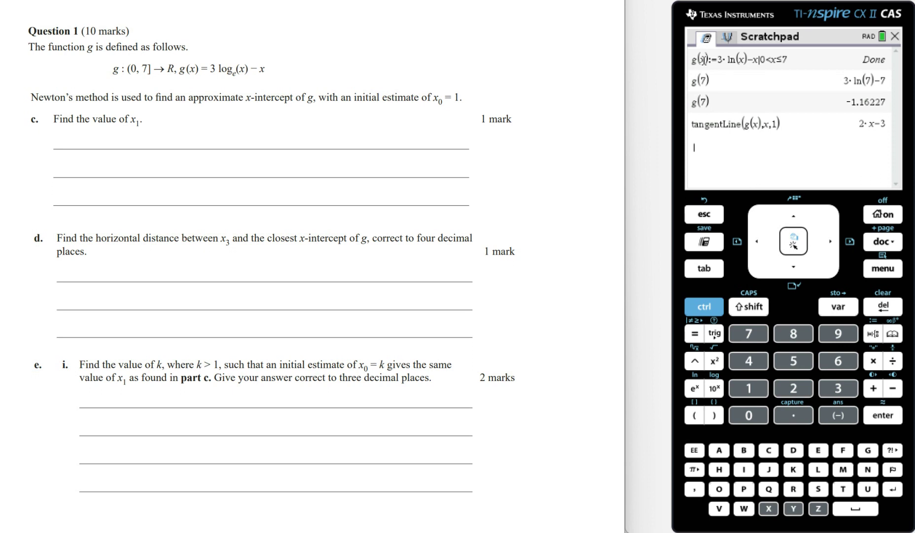
Step: Handwrite y=2x−3 and the conclusion x₁ = 3/2 in part c's answer area
mouse_move(70, 134)
left_mouse_down()
mouse_move(83, 148)
mouse_move(73, 163)
left_mouse_up()
left_click_drag(95, 140, 131, 147)
left_click_drag(134, 137, 172, 147)
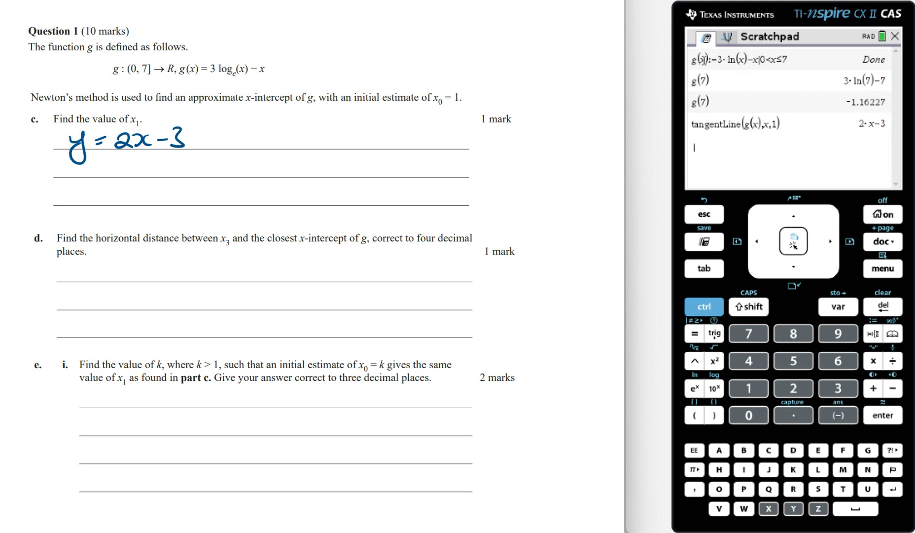
left_click_drag(105, 169, 96, 179)
left_click_drag(105, 163, 136, 203)
mouse_move(153, 201)
left_mouse_down()
mouse_move(154, 209)
mouse_move(173, 198)
left_mouse_up()
left_click_drag(162, 205, 215, 190)
left_click_drag(191, 198, 213, 206)
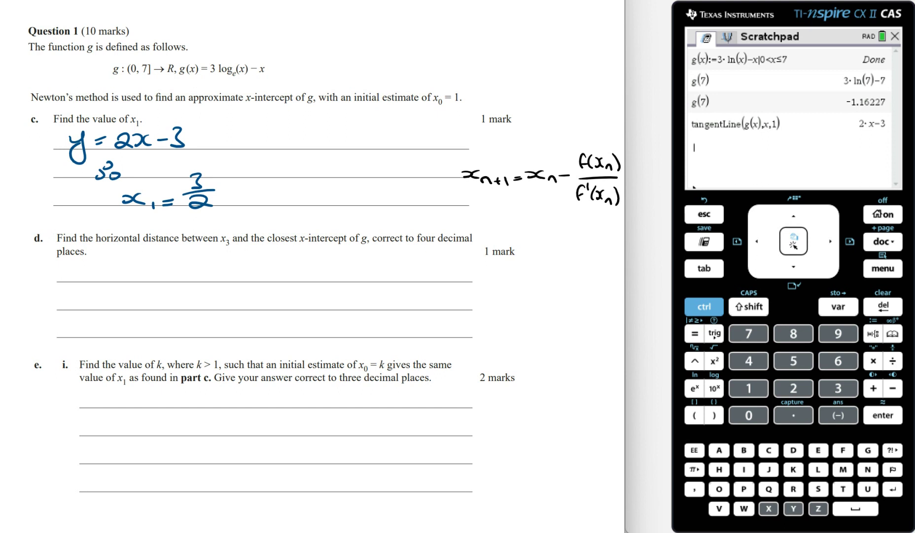
Step: Handwrite 'let n(x)=x−g(x)/g'(x)' on part d's first answer line
mouse_move(40, 262)
left_mouse_down()
mouse_move(39, 281)
mouse_move(54, 281)
left_mouse_up()
left_click_drag(58, 261, 59, 281)
left_click_drag(52, 270, 91, 280)
mouse_move(99, 265)
left_mouse_down()
mouse_move(98, 280)
mouse_move(113, 278)
left_mouse_up()
mouse_move(115, 261)
left_mouse_down()
mouse_move(119, 281)
mouse_move(143, 268)
left_mouse_up()
left_click_drag(131, 277, 153, 278)
mouse_move(157, 267)
left_mouse_down()
mouse_move(170, 279)
mouse_move(199, 257)
mouse_move(202, 269)
left_mouse_up()
left_click_drag(208, 251, 216, 263)
left_click_drag(220, 254, 226, 262)
mouse_move(227, 249)
left_mouse_down()
mouse_move(234, 267)
mouse_move(198, 279)
mouse_move(197, 296)
left_mouse_up()
left_click_drag(210, 275, 208, 281)
mouse_move(220, 275)
left_mouse_down()
mouse_move(214, 285)
mouse_move(229, 285)
left_mouse_up()
left_click_drag(231, 275, 225, 285)
left_click_drag(233, 270, 236, 289)
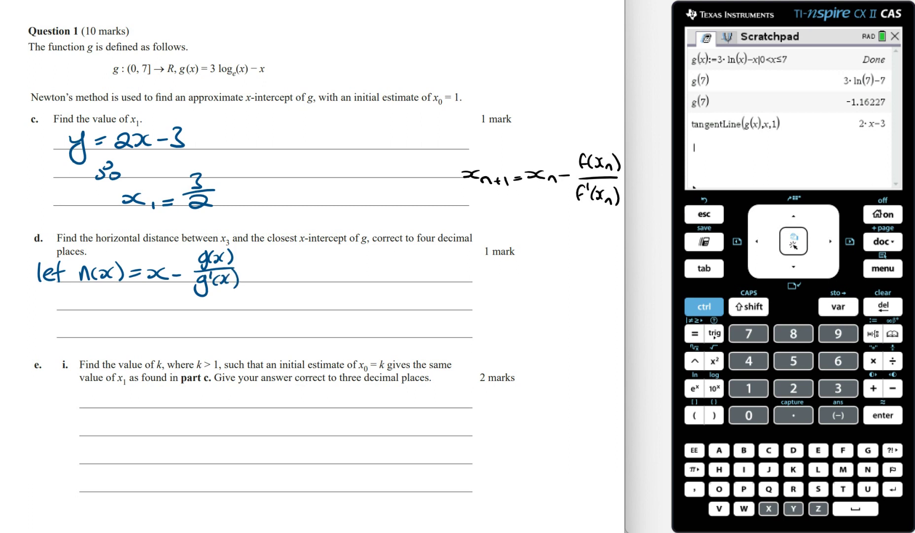
Step: Handwrite x3 = n(n(n(1))) on the line below
mouse_move(52, 325)
left_mouse_down()
mouse_move(52, 337)
mouse_move(78, 344)
mouse_move(104, 334)
left_mouse_up()
left_click_drag(93, 329, 179, 335)
left_click_drag(192, 323, 209, 334)
mouse_move(218, 319)
left_mouse_down()
mouse_move(220, 333)
mouse_move(250, 342)
left_mouse_up()
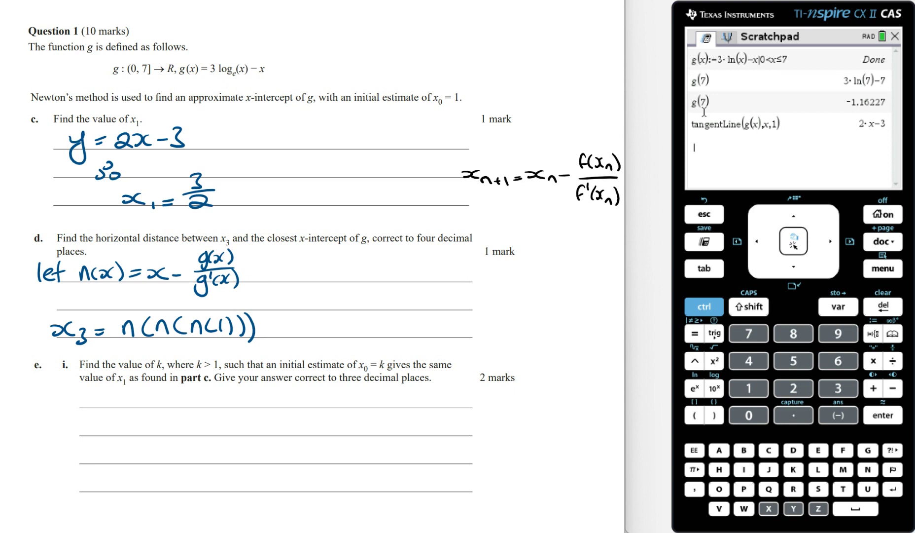
Step: Define n(x):=x−g(x)/g'(x) and evaluate n(n(n(1.))) as 1.85354
type("n")
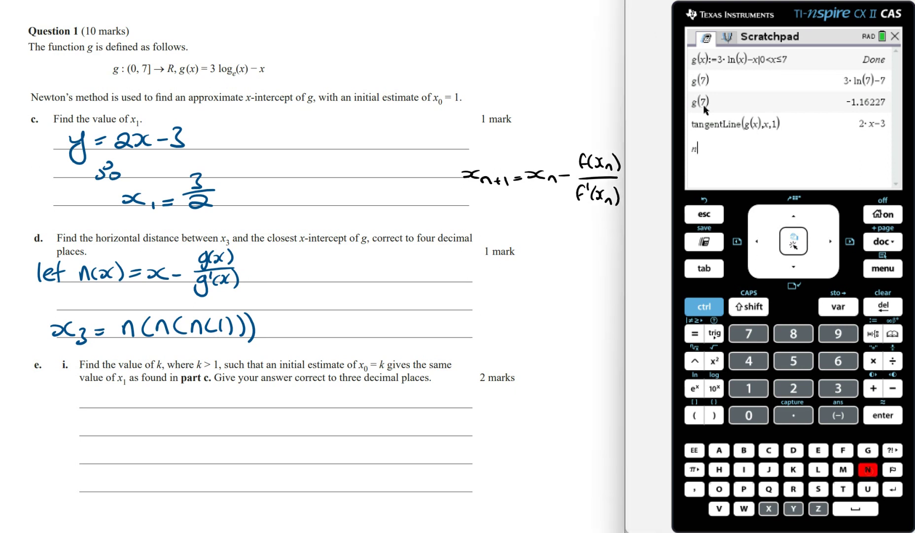
type("(x)")
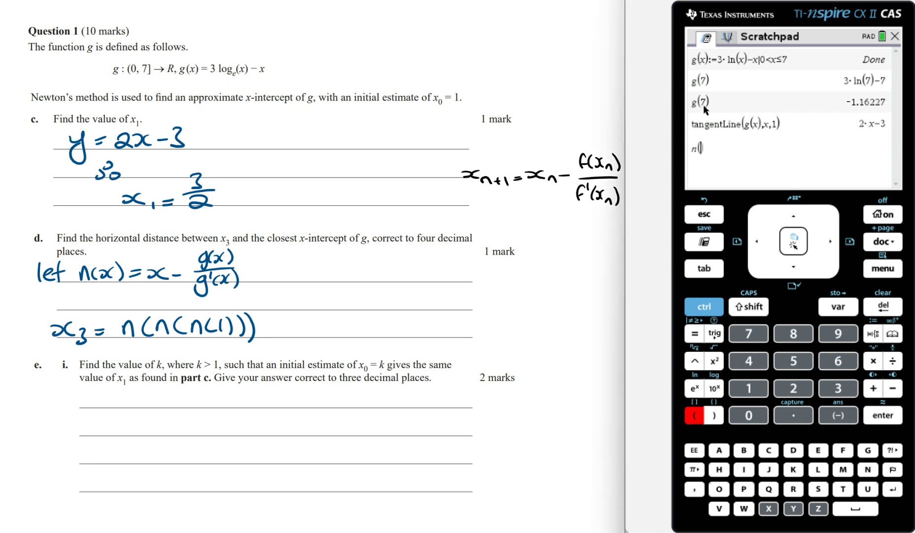
type(":=")
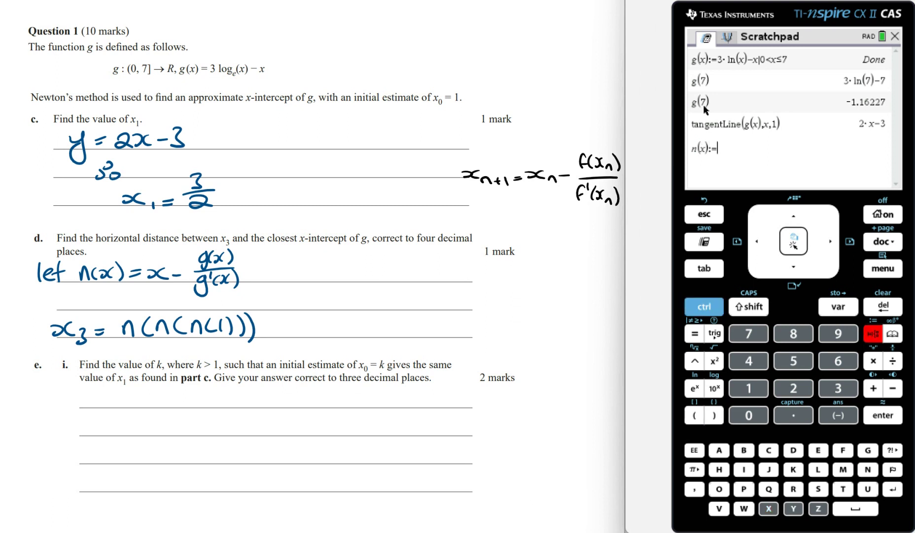
type("x-g(x)/(d/dx(g(x)))")
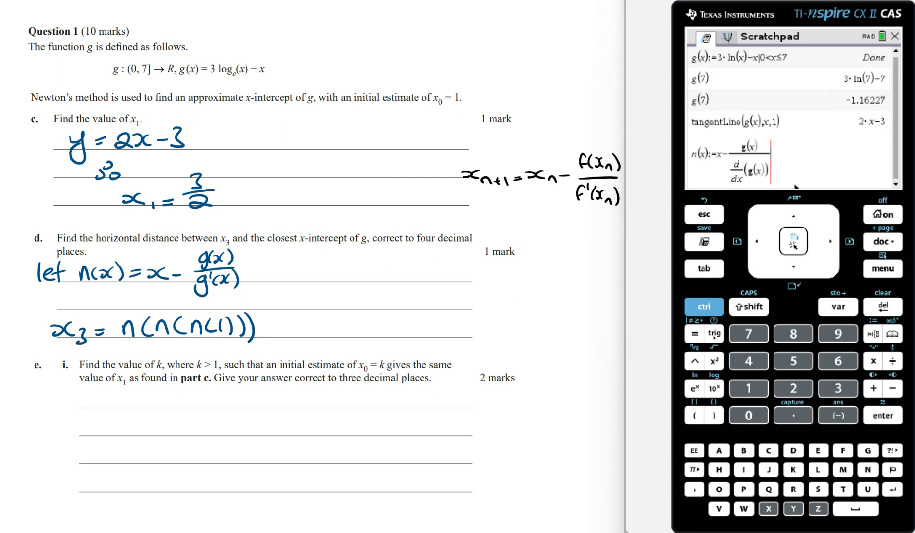
key("Return")
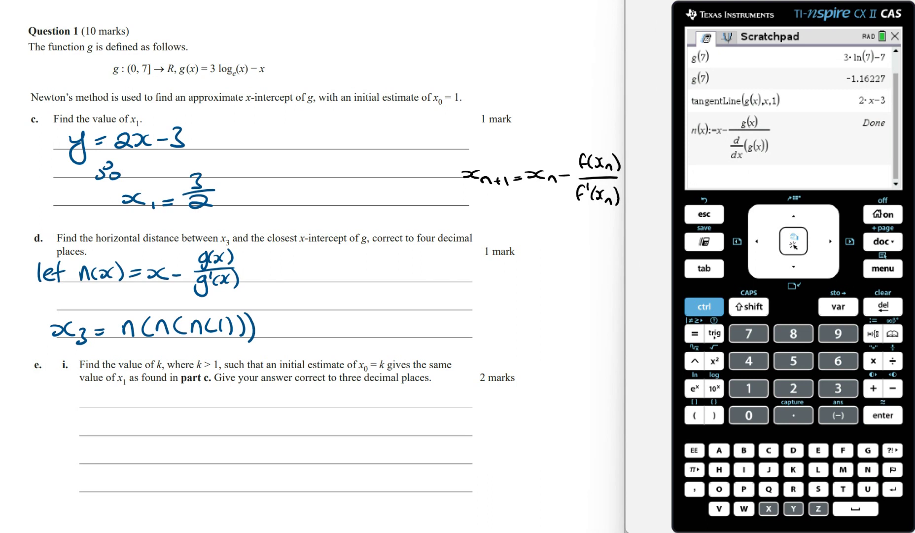
type("n(n(")
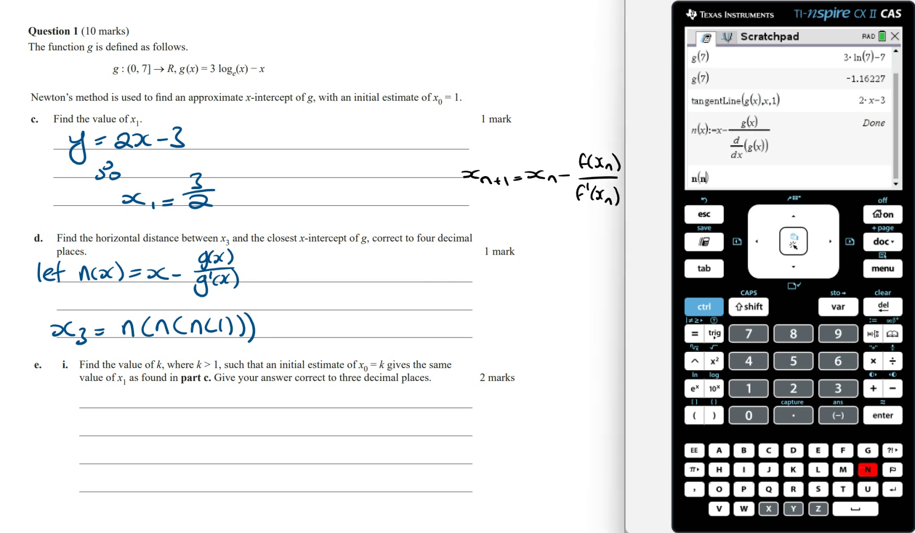
type("n(1")
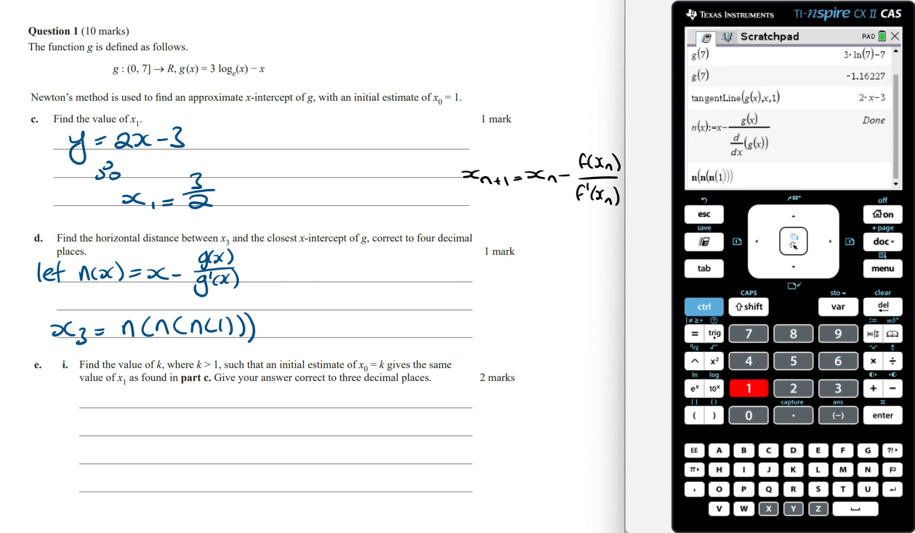
type(".")
key("Return")
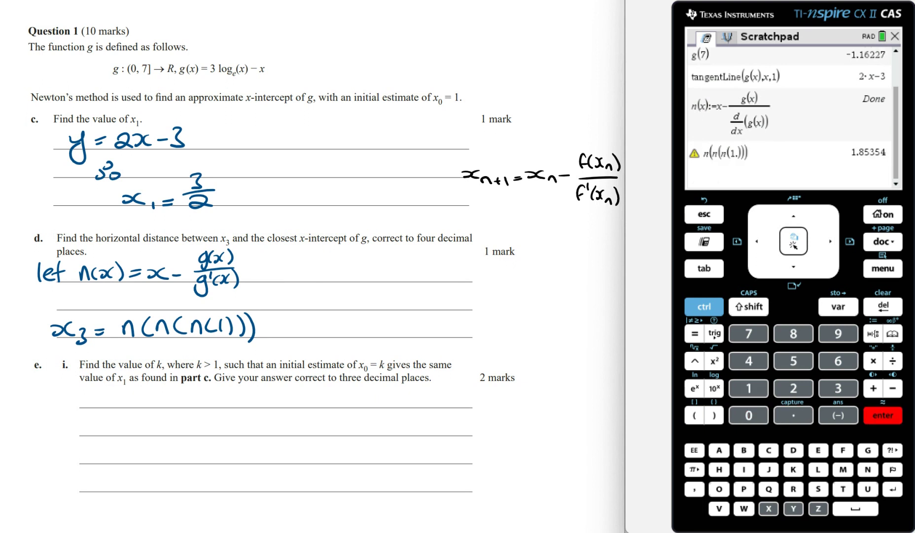
Step: Handwrite '= 1.85354' after n(n(n(1))) on the x3 line
left_click_drag(264, 328, 274, 327)
left_click_drag(263, 333, 297, 336)
left_click(291, 335)
mouse_move(316, 322)
left_mouse_down()
mouse_move(310, 336)
mouse_move(322, 319)
mouse_move(326, 335)
mouse_move(336, 336)
left_mouse_up()
left_click_drag(335, 320, 361, 329)
left_click_drag(359, 320, 358, 336)
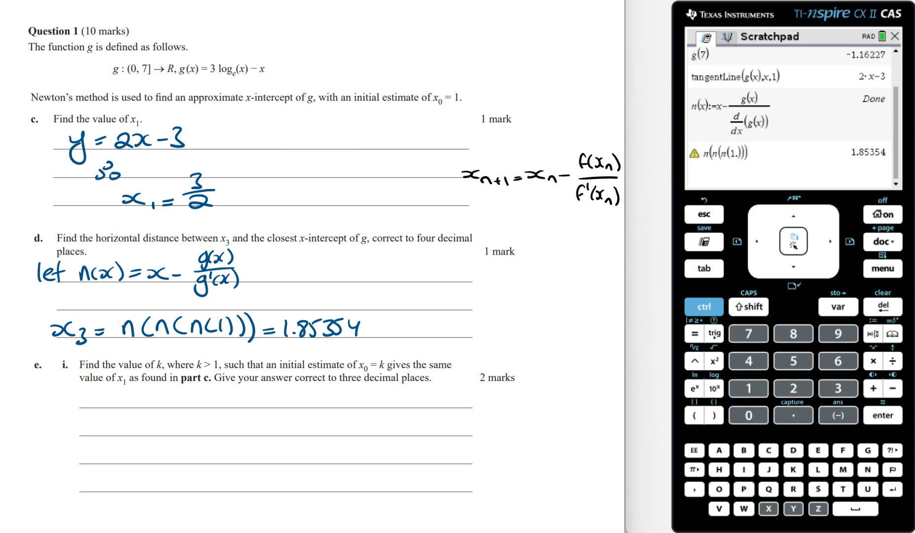
Step: Enter g(x)=0,x on a new Scratchpad line
type("g(x)")
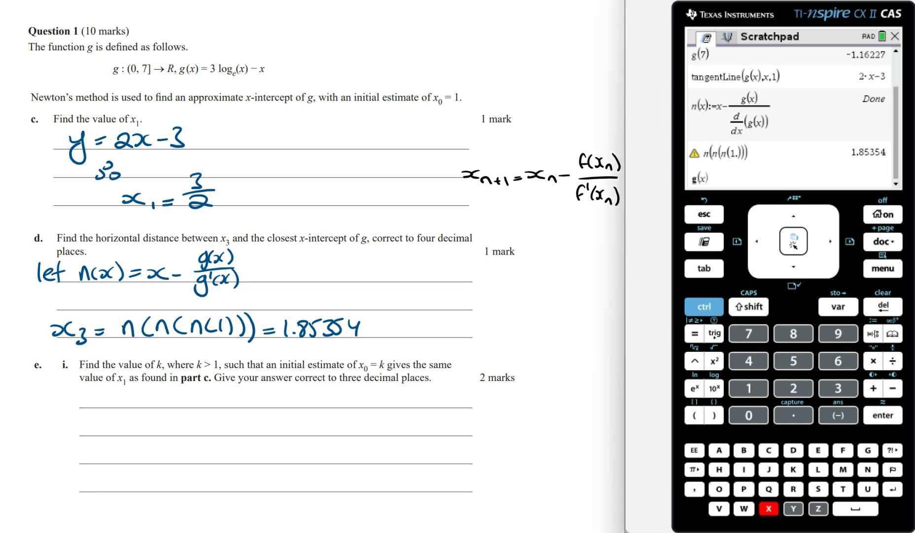
type("=0")
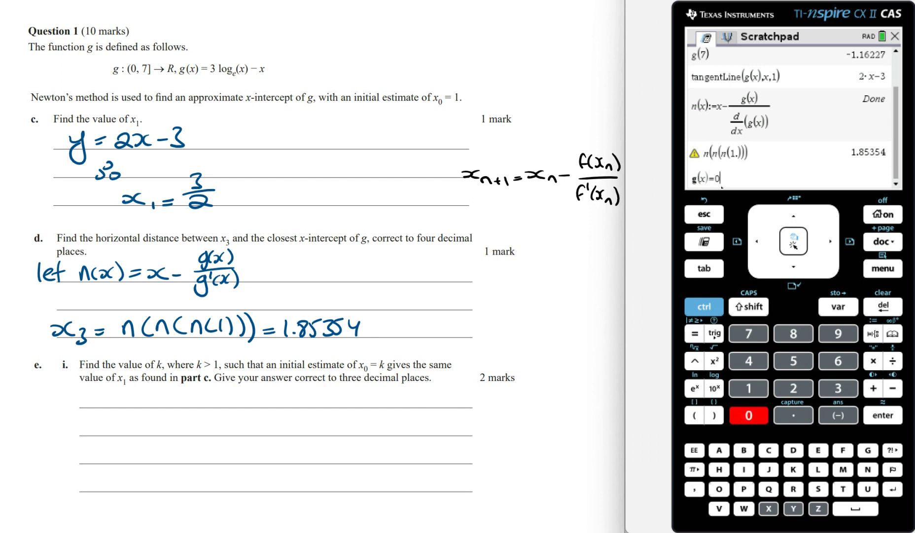
type(",")
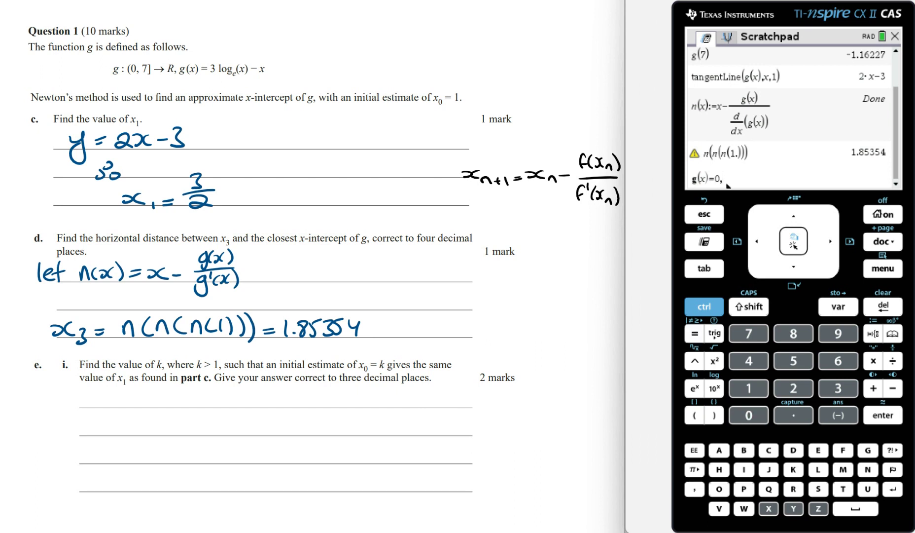
type("x")
Step: Solve g(x)=0 for x, giving roots x=1.85718 and x=4.5364
key("shift+Home")
left_click(880, 268)
key("3")
key("1")
key("Return")
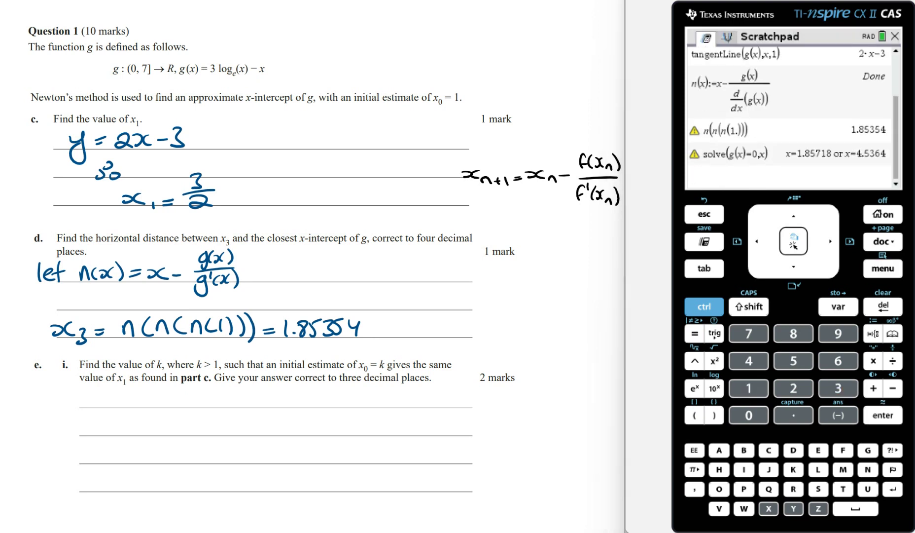
Step: Compute 1.85718 − 1.85354 = 0.003639 and write D = 0.0036 for part d
mouse_move(411, 291)
left_mouse_down()
mouse_move(415, 312)
mouse_move(445, 308)
left_mouse_up()
left_click_drag(434, 302, 445, 301)
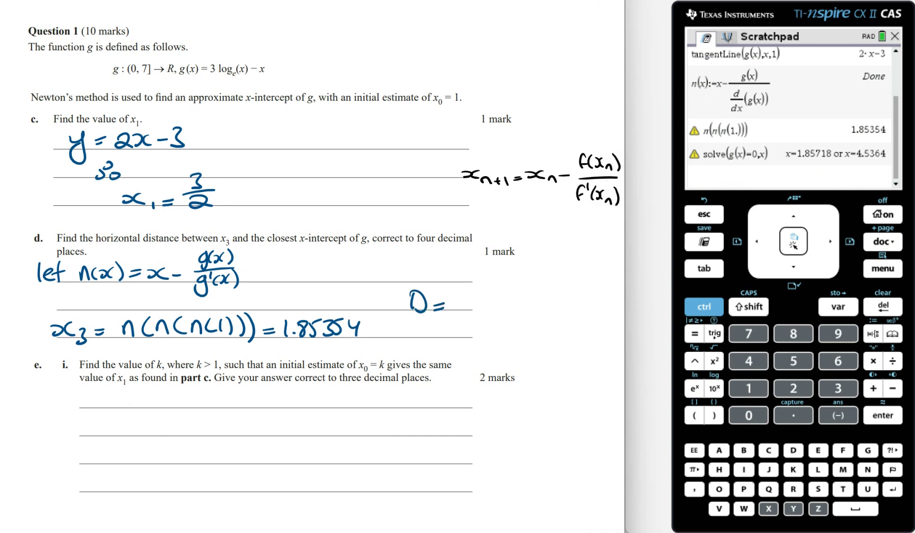
left_click(833, 153)
left_click_drag(797, 153, 834, 153)
key("Return")
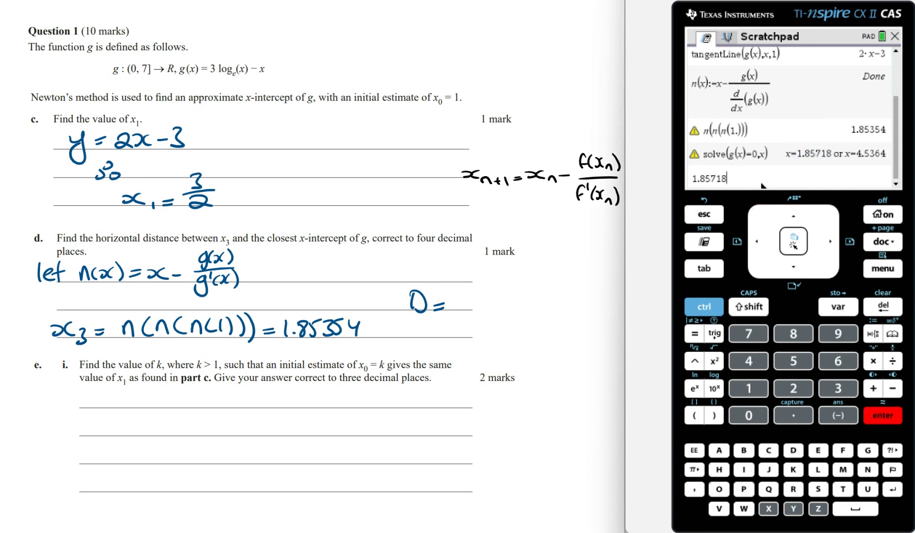
type("-")
key("Up")
key("Up")
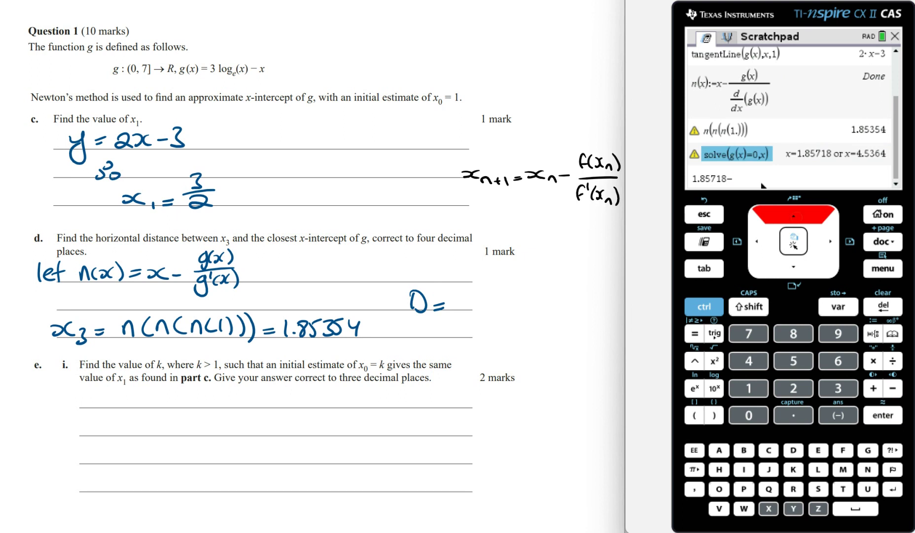
key("Up")
key("Return")
key("Return")
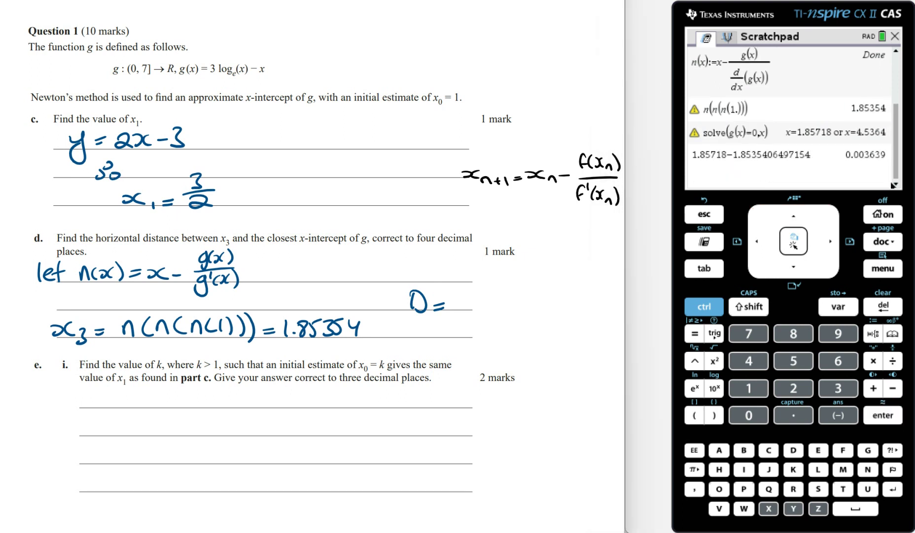
left_click_drag(469, 296, 546, 297)
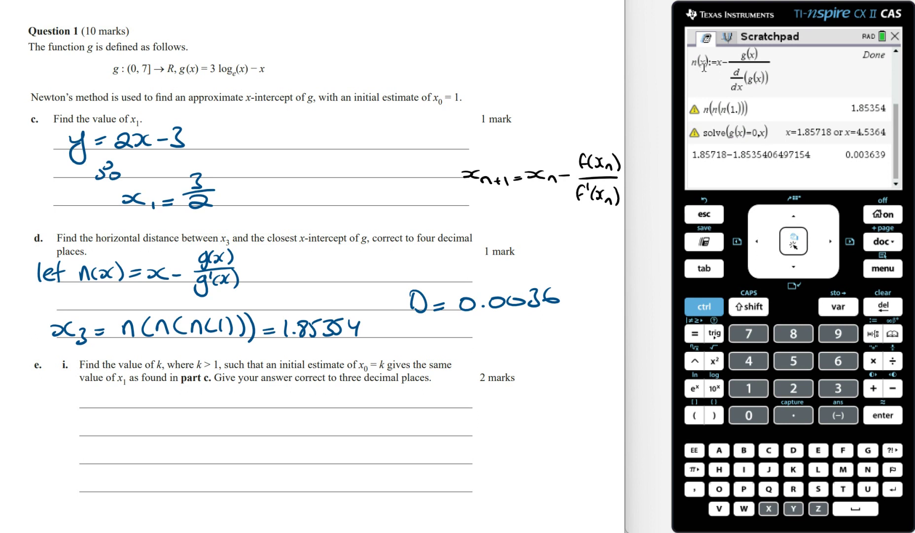
Step: Begin writing x1 = x0 − g(x0)/g'(x0) on part e.i's answer lines
left_click_drag(81, 402, 108, 415)
mouse_move(116, 405)
left_mouse_down()
mouse_move(183, 404)
mouse_move(202, 390)
mouse_move(191, 411)
left_mouse_up()
mouse_move(213, 387)
left_mouse_down()
mouse_move(207, 405)
mouse_move(238, 392)
left_mouse_up()
mouse_move(186, 414)
left_mouse_down()
mouse_move(237, 406)
mouse_move(193, 435)
left_mouse_up()
left_click_drag(206, 413, 211, 431)
Step: Finish the g'(x0) denominator, then write 3/2 = k − g(k)/g'(k) = n(k) below it
left_click_drag(217, 419, 237, 433)
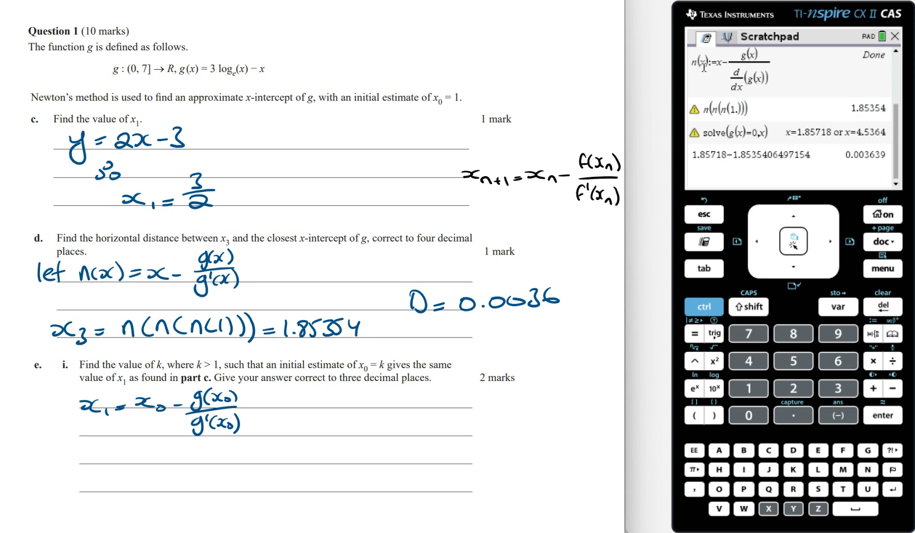
mouse_move(80, 446)
left_mouse_down()
mouse_move(82, 458)
mouse_move(101, 460)
mouse_move(96, 482)
mouse_move(114, 476)
left_mouse_up()
left_click_drag(105, 475, 116, 473)
mouse_move(130, 457)
left_mouse_down()
mouse_move(128, 476)
mouse_move(193, 462)
left_mouse_up()
mouse_move(200, 447)
left_mouse_down()
mouse_move(200, 460)
mouse_move(212, 459)
left_mouse_up()
mouse_move(217, 445)
left_mouse_down()
mouse_move(220, 466)
mouse_move(179, 496)
mouse_move(205, 487)
left_mouse_up()
left_click_drag(217, 475, 215, 487)
mouse_move(220, 470)
left_mouse_down()
mouse_move(223, 491)
mouse_move(252, 466)
left_mouse_up()
left_click_drag(241, 474, 275, 472)
mouse_move(282, 458)
left_mouse_down()
mouse_move(277, 473)
mouse_move(287, 472)
left_mouse_up()
left_click_drag(296, 459, 298, 472)
left_click_drag(304, 452, 311, 475)
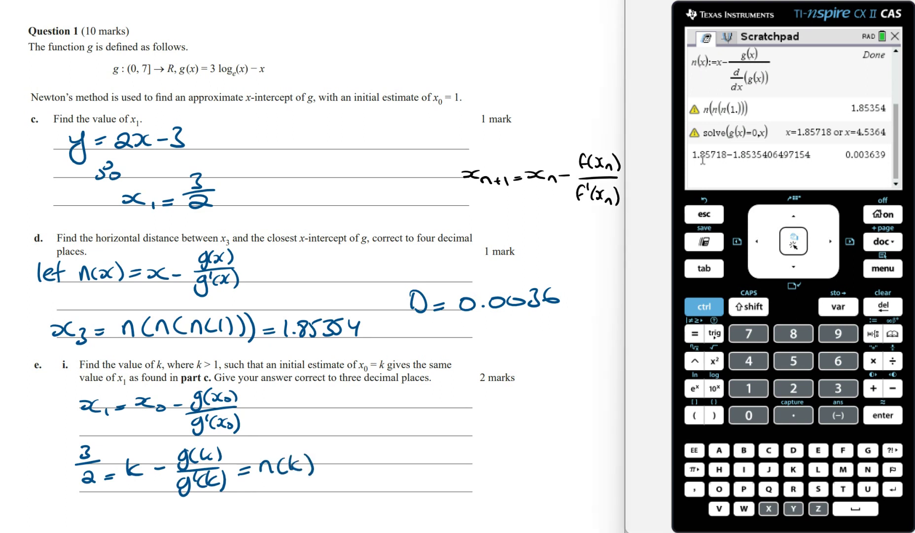
Step: Solve 3/2=n(k) for k with the condition k>1, giving k=2.397
left_click(709, 309)
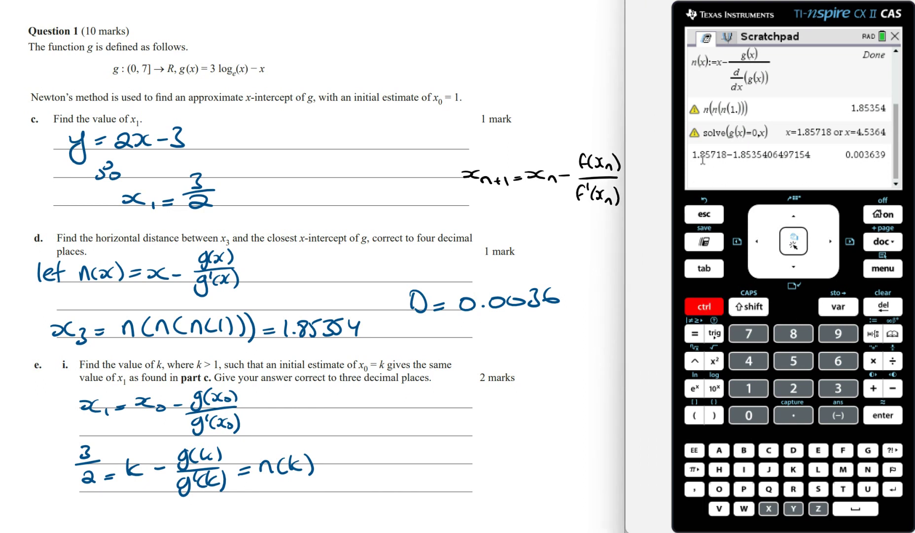
type("3/2=n(k)")
type(",k")
key("ctrl+a")
key("ctrl+m")
key("3")
key("1")
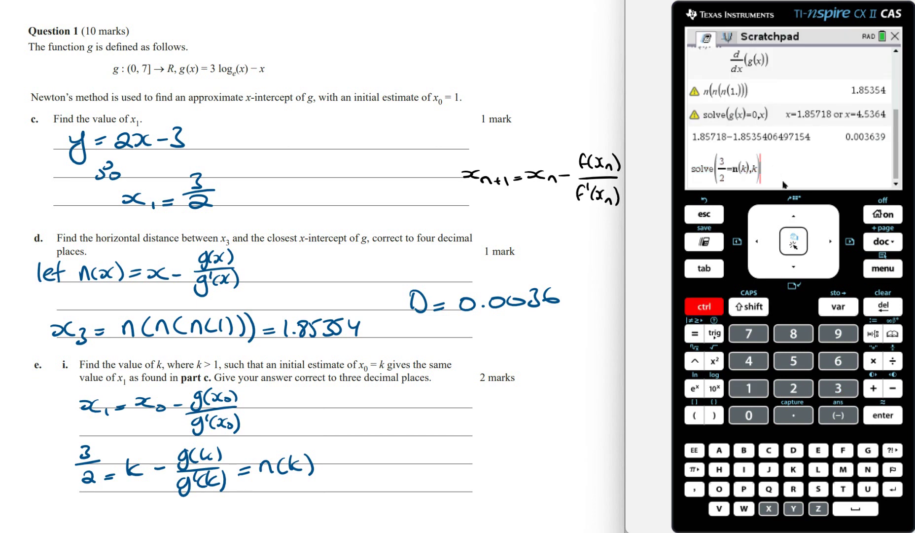
key("ctrl+equal")
key("Right")
key("Return")
type("k>1")
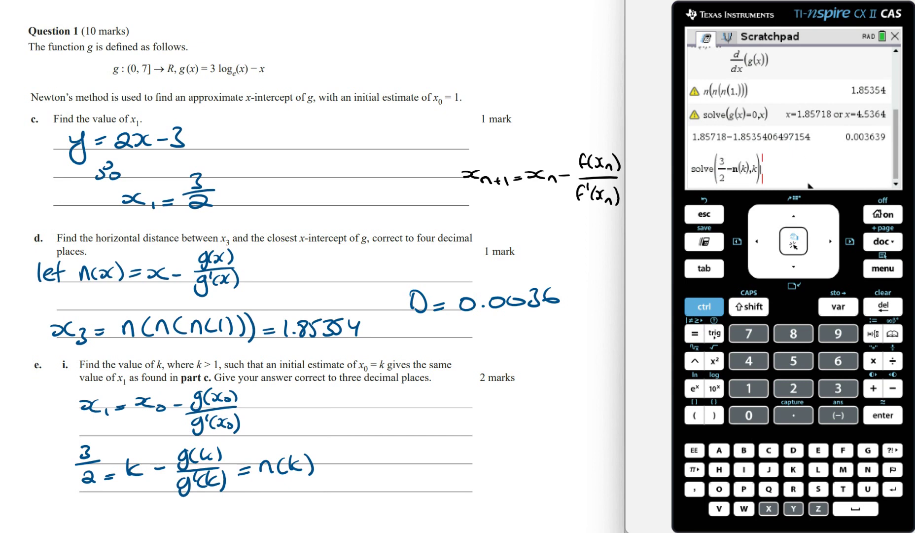
key("Return")
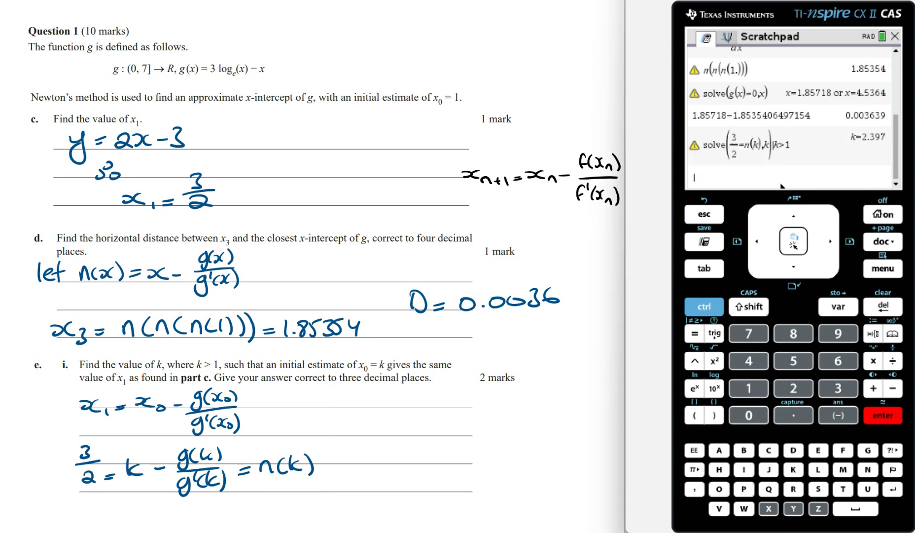
Step: Write ∴ k = 2.397 as part e.i's answer
left_click_drag(426, 435, 447, 415)
mouse_move(444, 425)
left_mouse_down()
mouse_move(454, 432)
mouse_move(437, 463)
mouse_move(452, 461)
left_mouse_up()
mouse_move(462, 460)
left_mouse_down()
mouse_move(493, 450)
mouse_move(495, 459)
mouse_move(548, 462)
left_mouse_up()
left_click(501, 458)
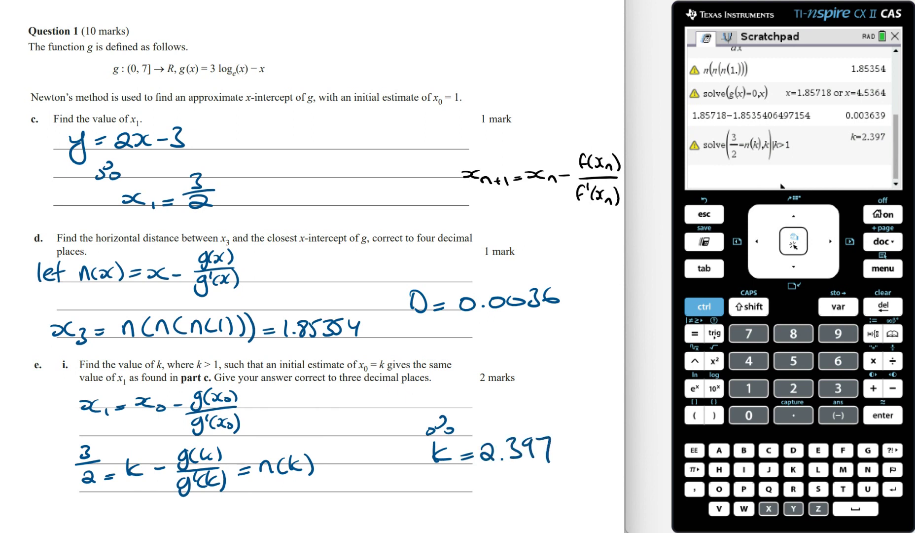
Step: Move to the next page showing part e.ii's tangent question
key("Page_Down")
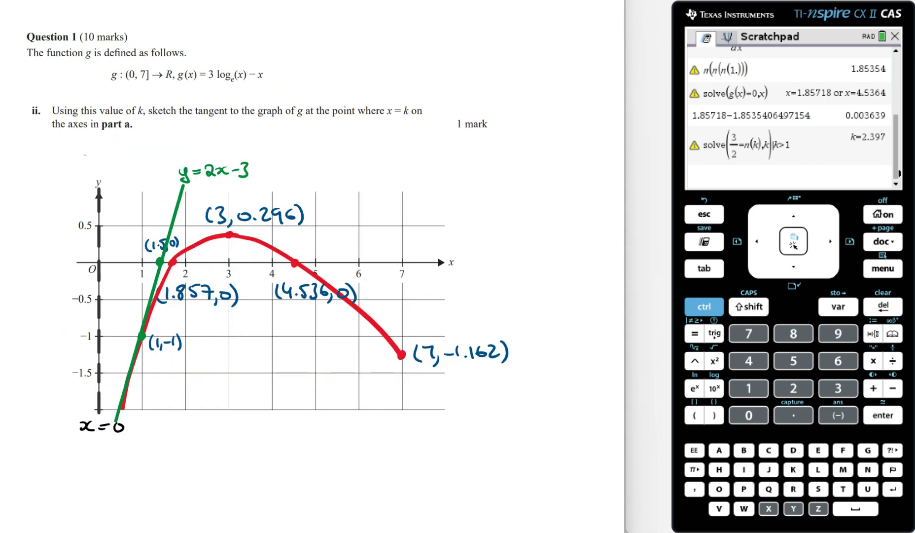